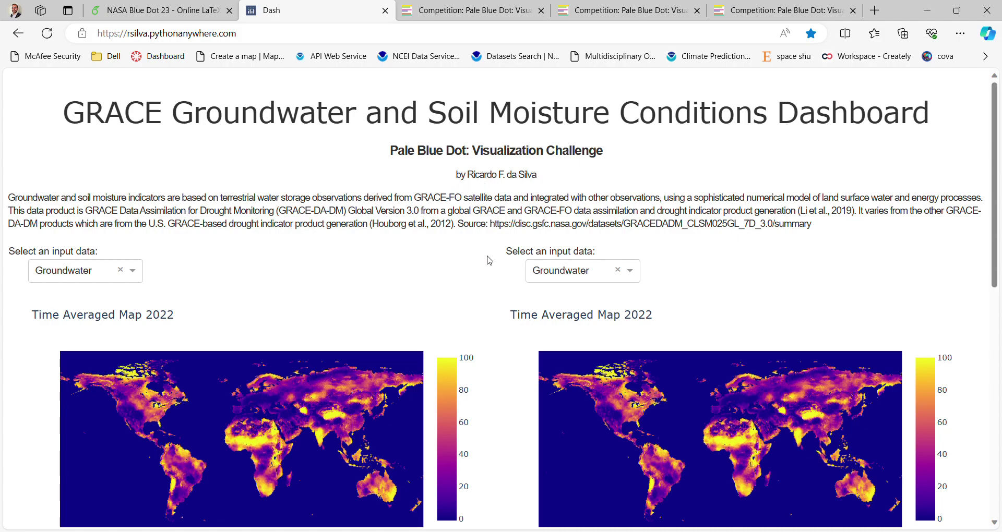
left_click(272, 40)
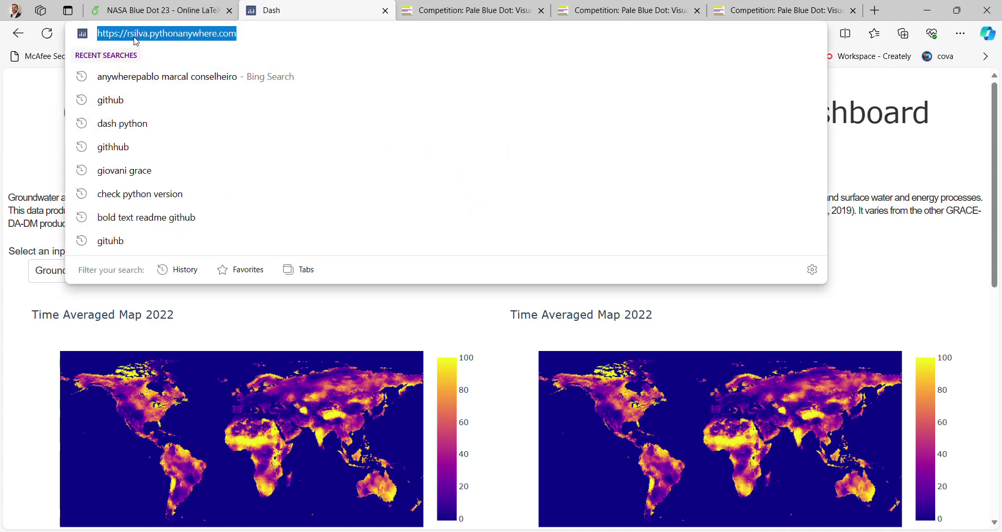
left_click(40, 183)
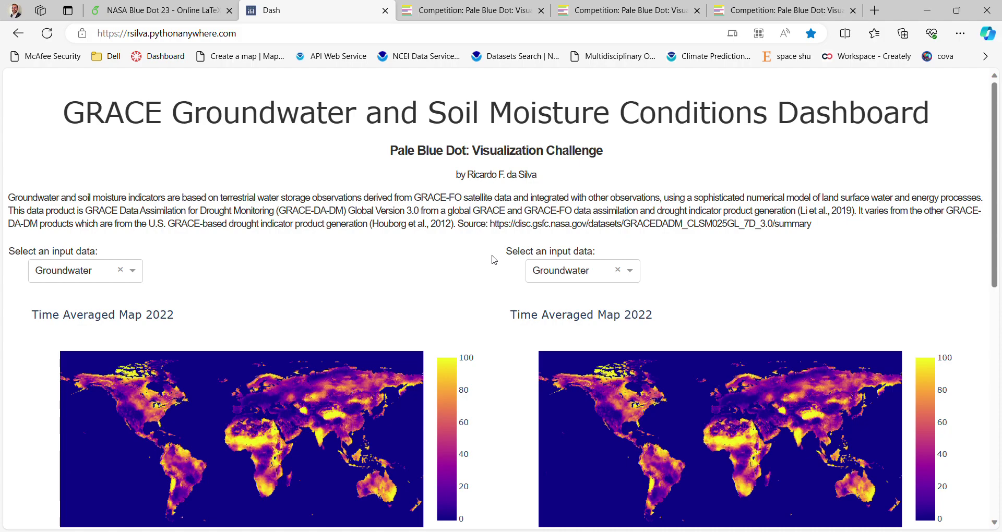
scroll(497, 270, "down", 1)
scroll(498, 270, "up", 1)
scroll(489, 270, "down", 1)
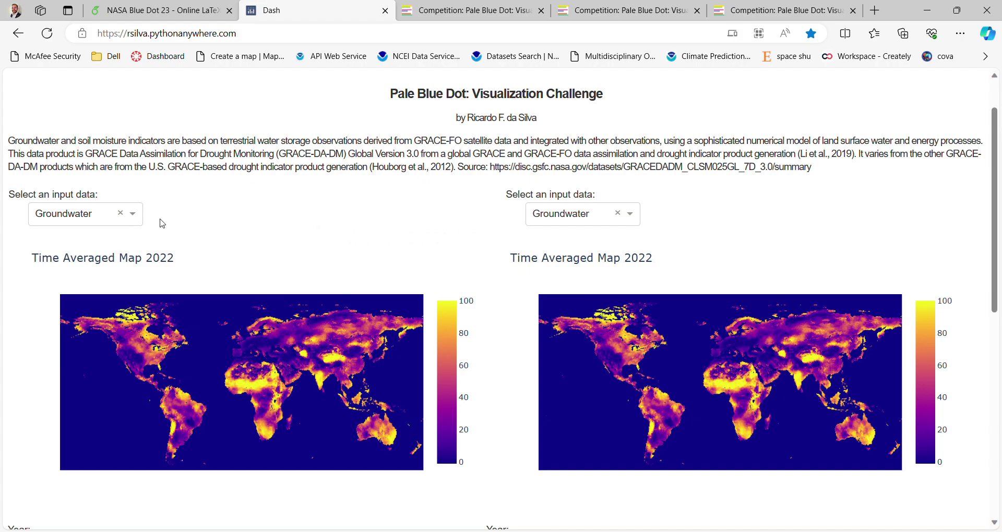
left_click(143, 220)
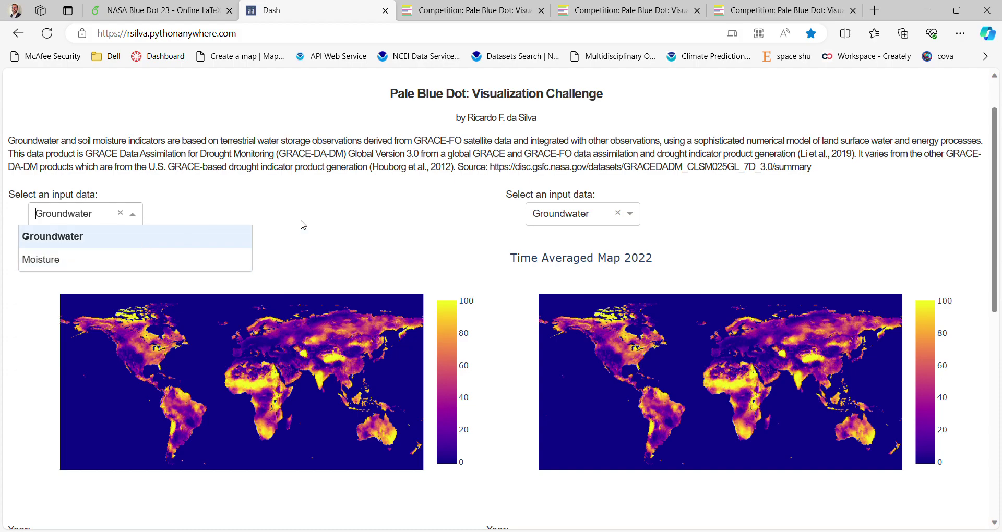
left_click(443, 196)
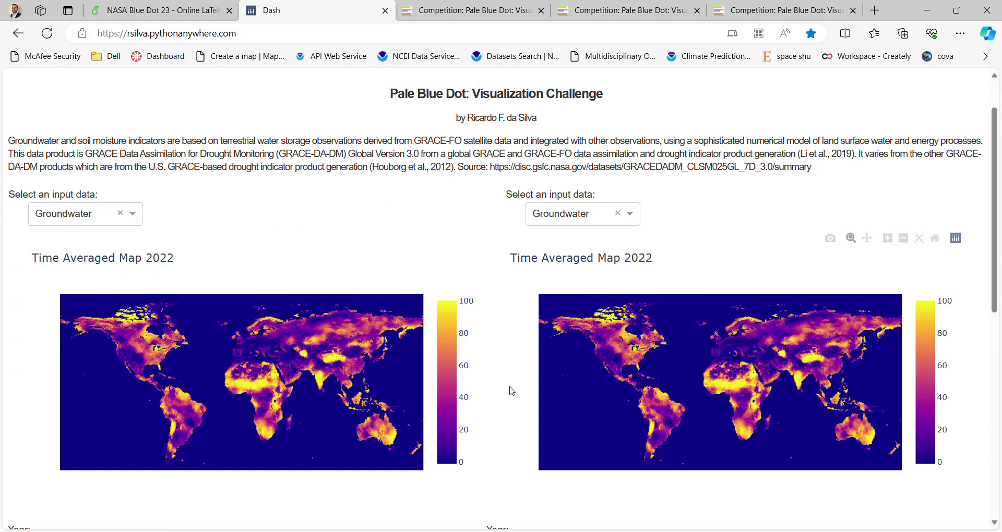
Set the first groundwater map's year to 2010 and the second map's year to 2020.
scroll(488, 412, "down", 1)
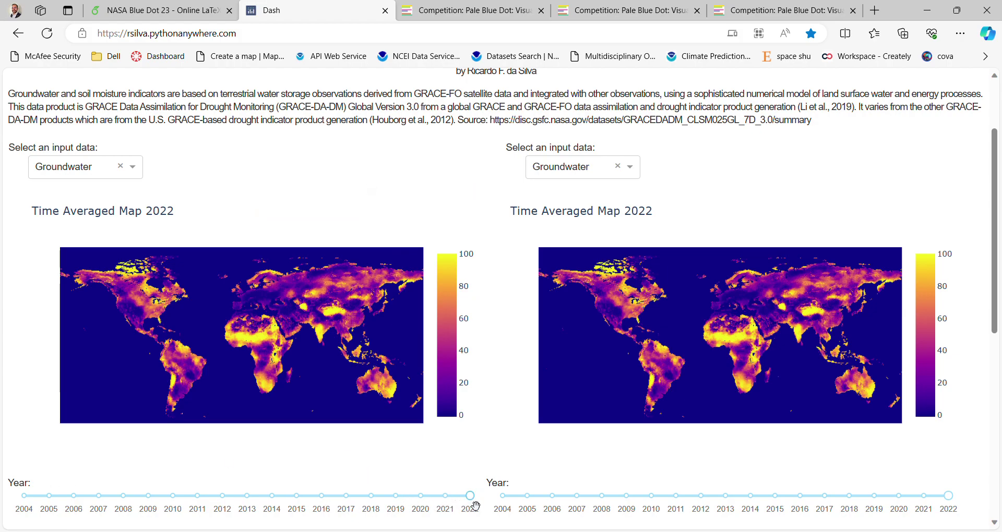
left_click_drag(469, 501, 425, 501)
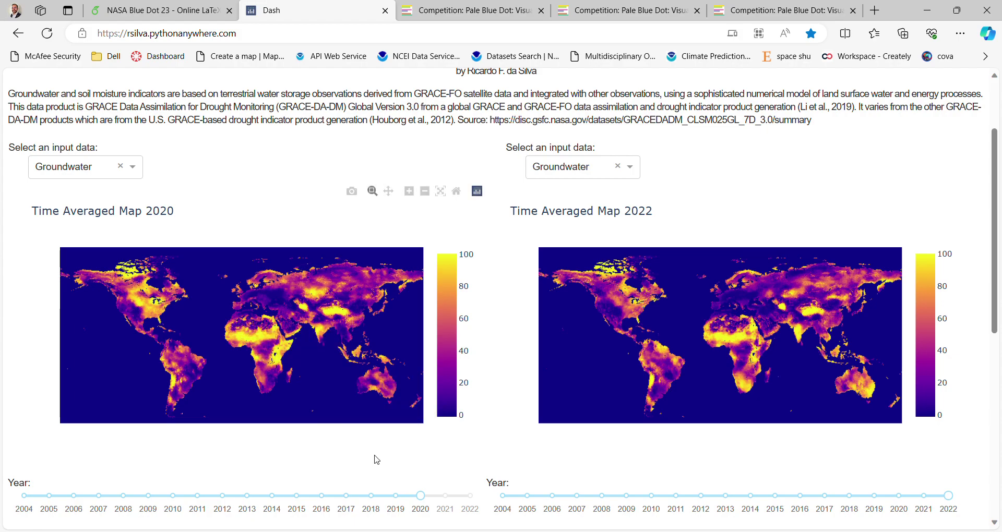
left_click_drag(431, 500, 182, 512)
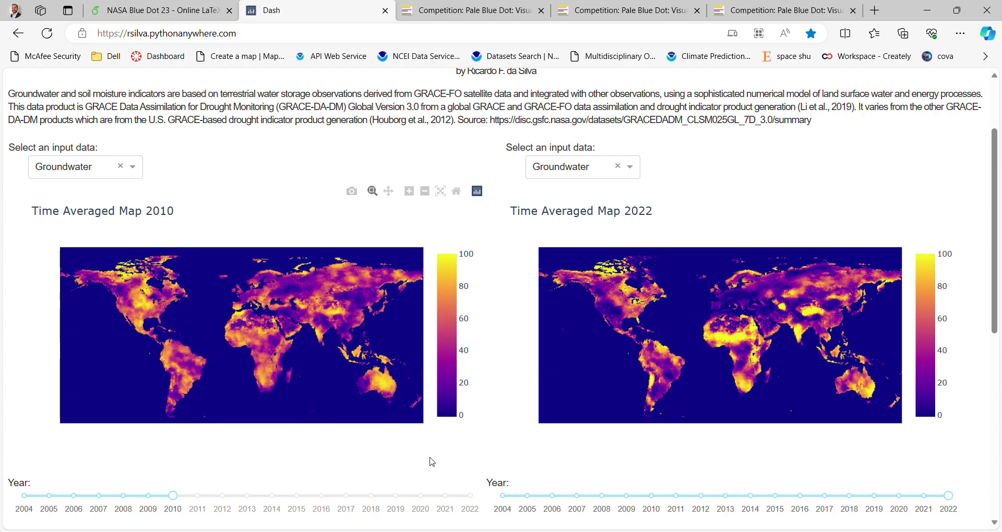
left_click_drag(947, 497, 687, 513)
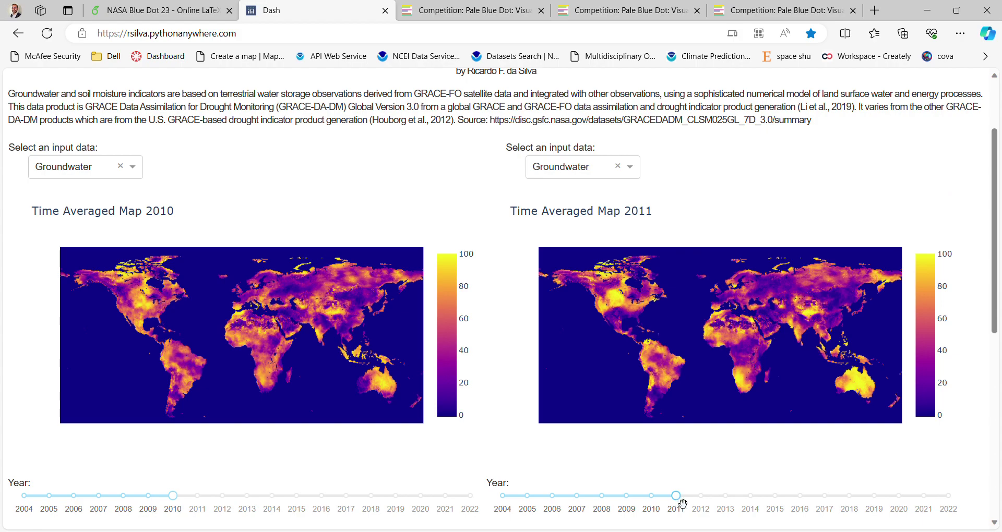
left_click_drag(683, 505, 890, 497)
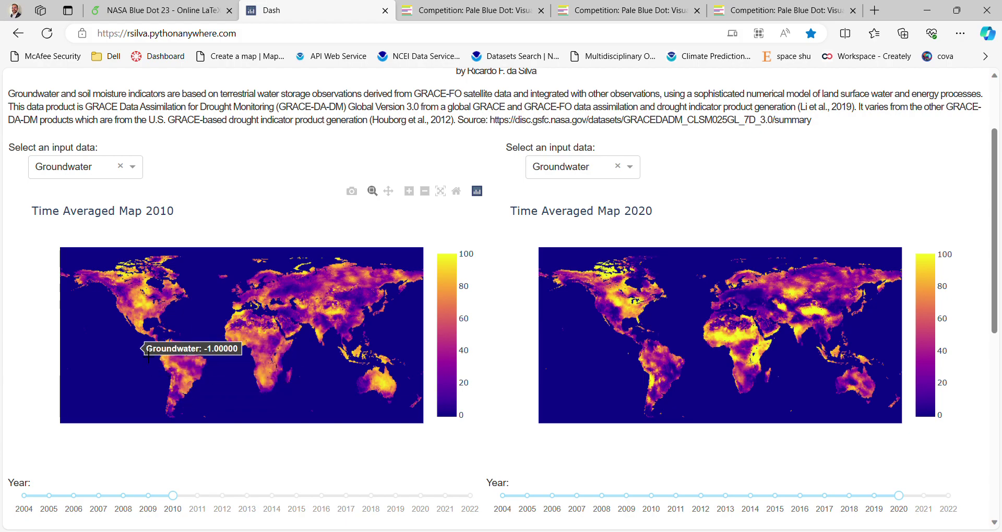
Zoom both time-averaged maps in on South America, and pan the 2010 map slightly.
left_click_drag(140, 343, 228, 400)
left_click_drag(618, 347, 711, 406)
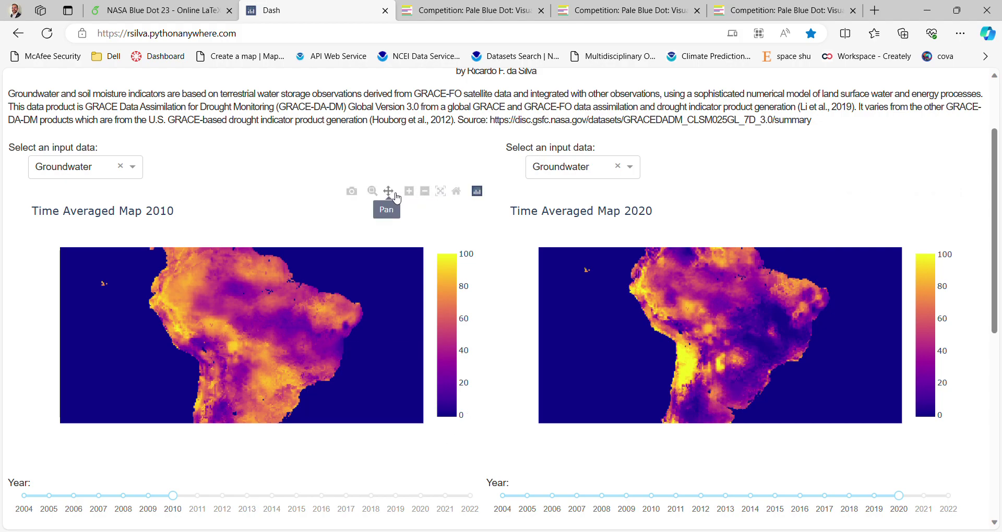
left_click(396, 195)
left_click_drag(334, 330, 293, 322)
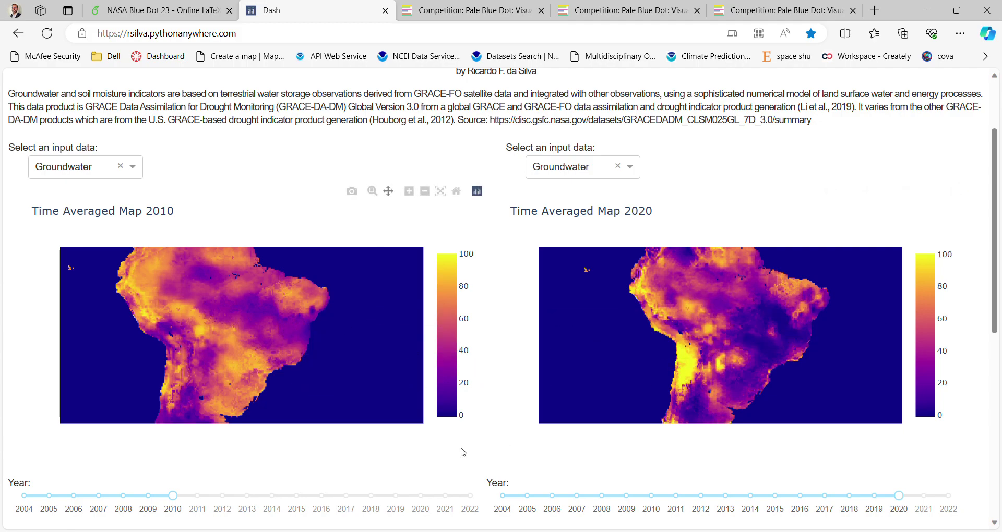
Switch both maps to Moisture data, with the first map's year at 2013 and the second map's at 2017.
left_click(133, 168)
left_click(91, 210)
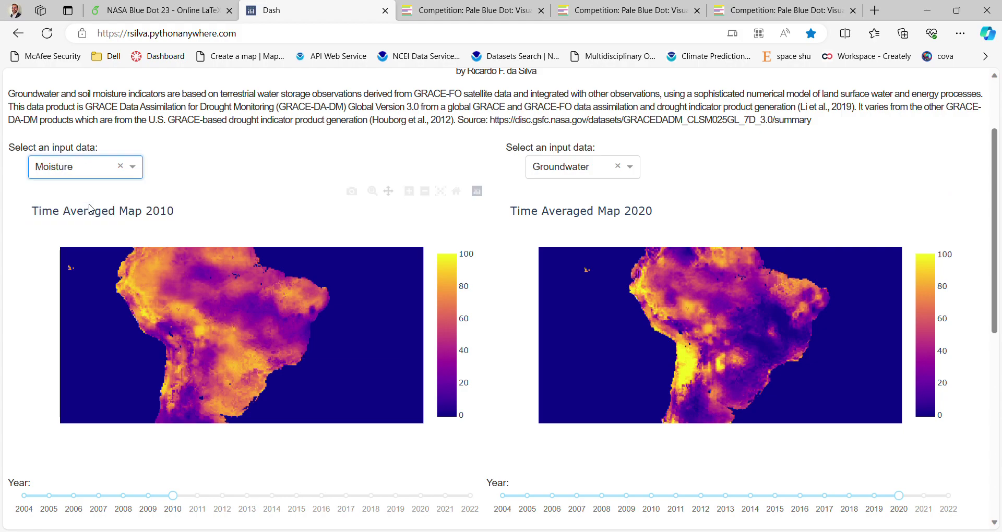
left_click(630, 168)
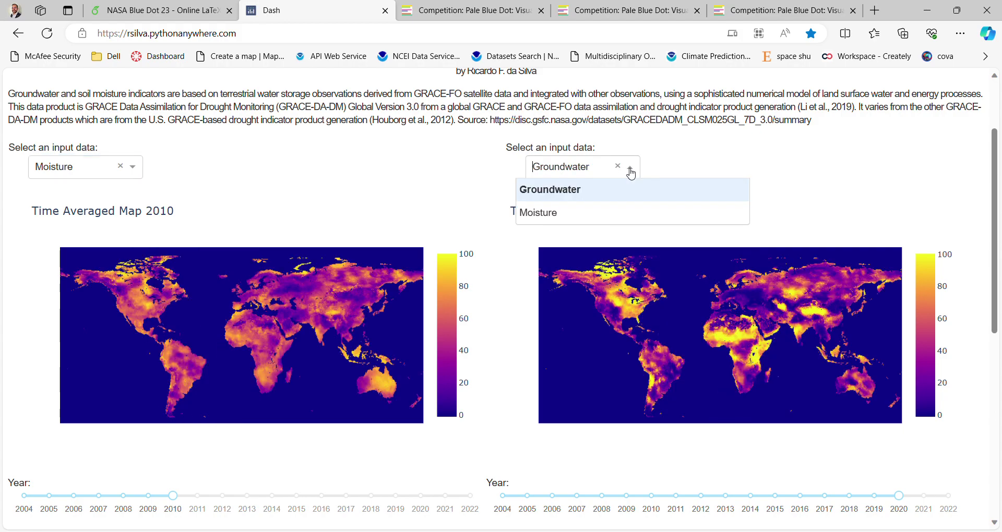
left_click(594, 212)
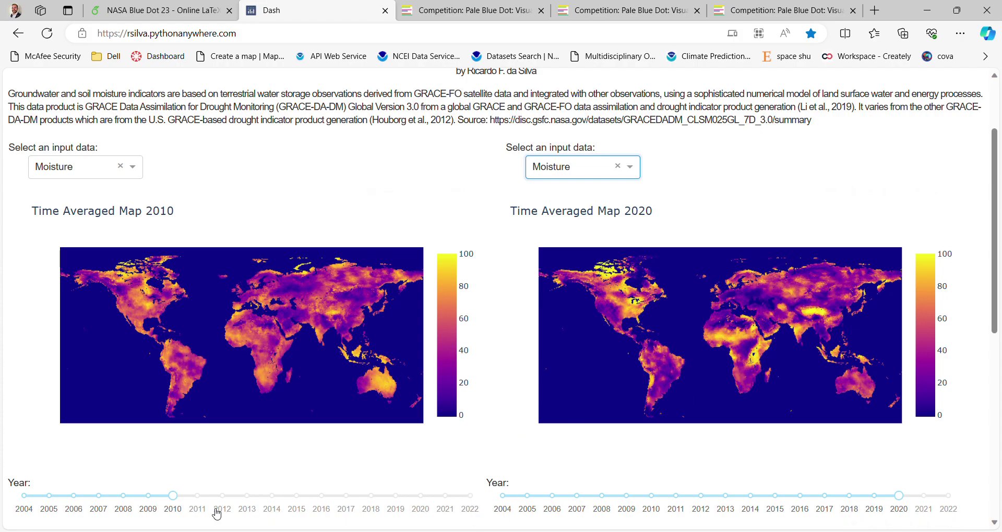
left_click_drag(173, 495, 259, 507)
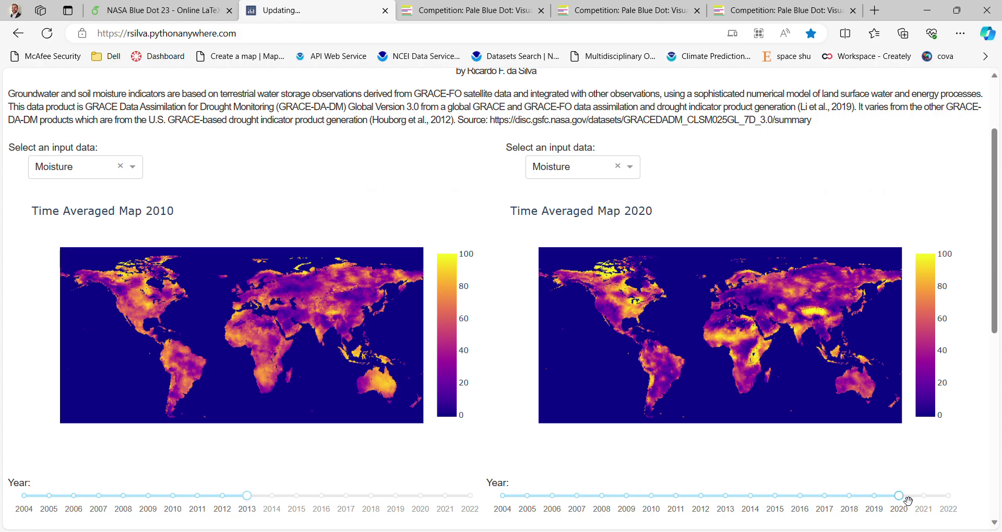
left_click_drag(903, 500, 825, 497)
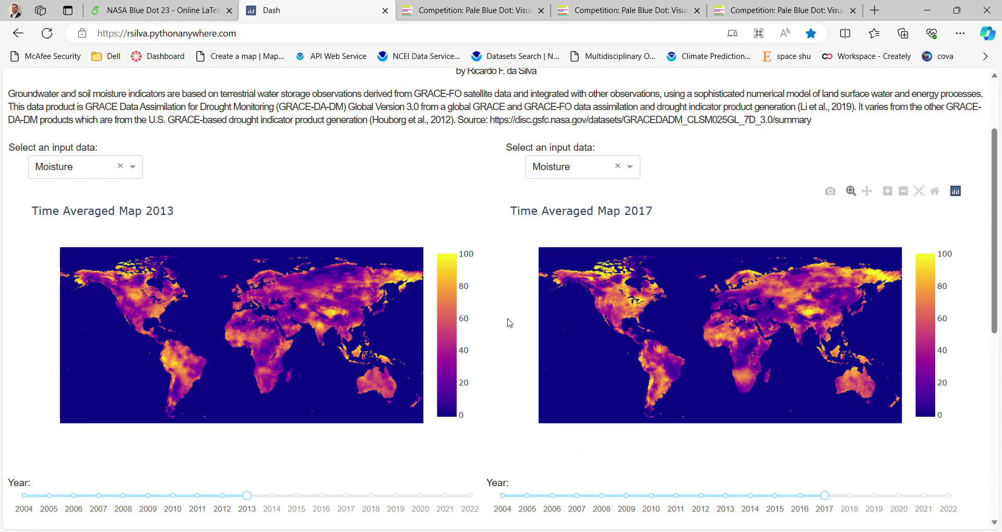
Zoom the Global Average time series in to about February 2009 through June 2014.
scroll(509, 323, "down", 5)
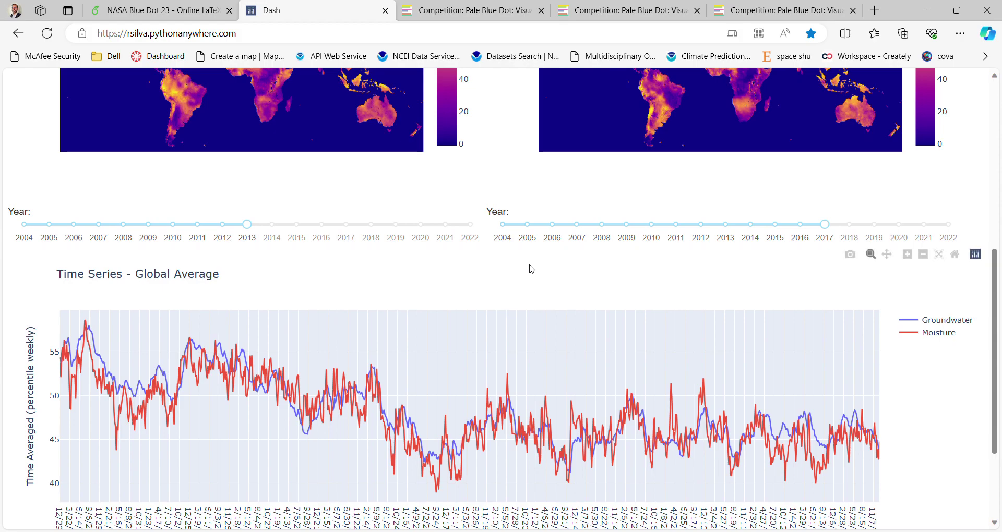
scroll(531, 269, "down", 2)
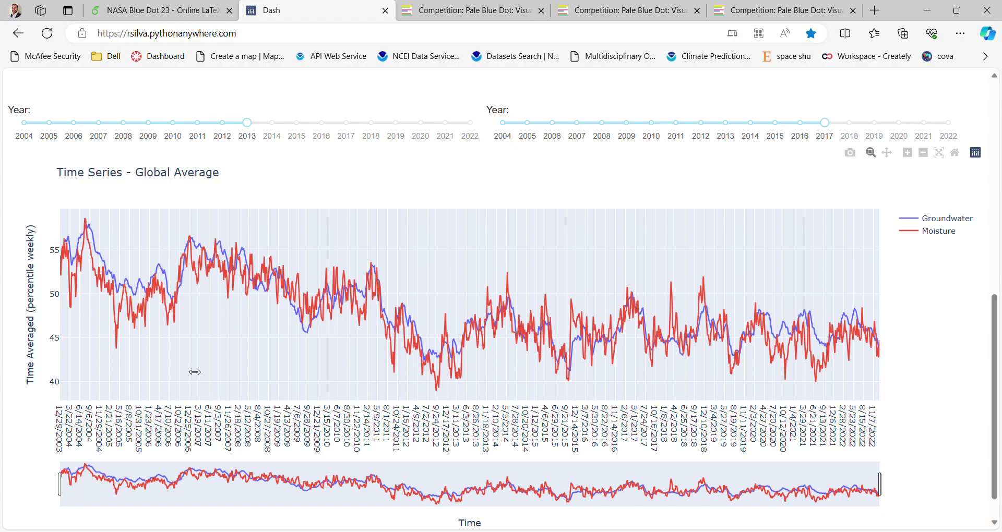
left_click_drag(282, 360, 517, 376)
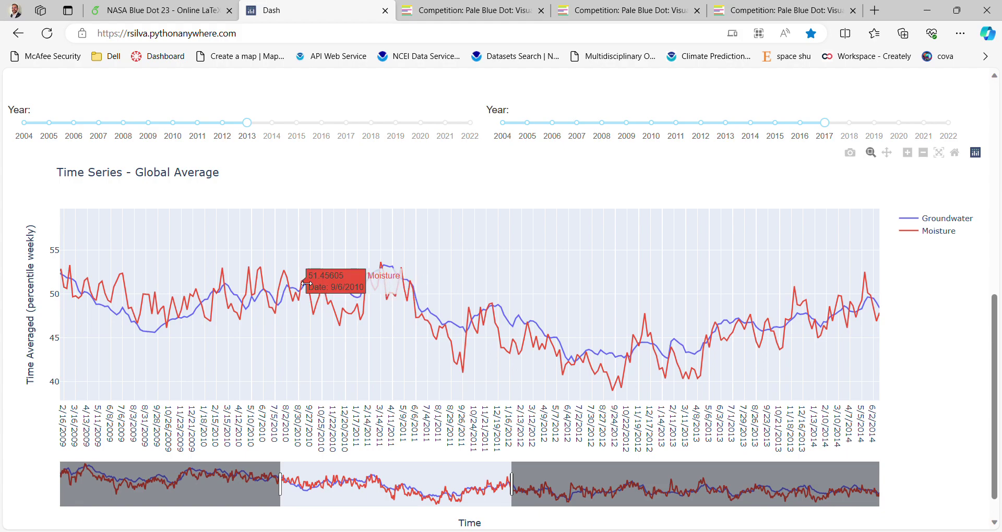
Show only Groundwater and then only Moisture in the time series, and shift its date range to about February 2013 through October 2019.
left_click(939, 231)
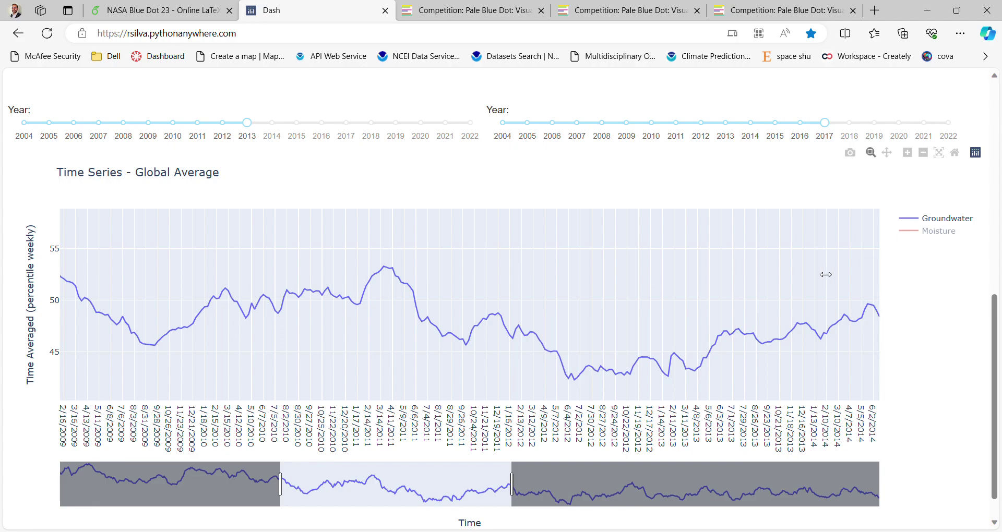
left_click(956, 232)
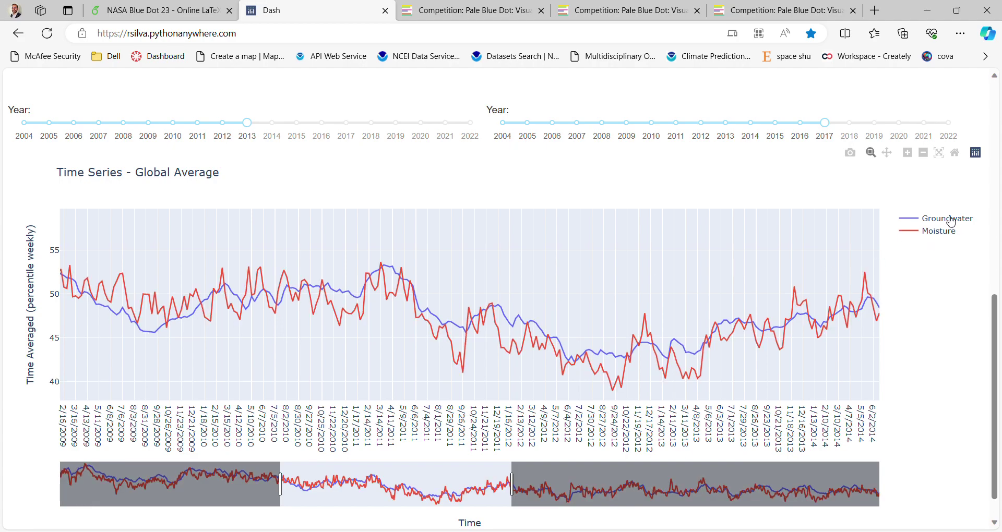
left_click(951, 221)
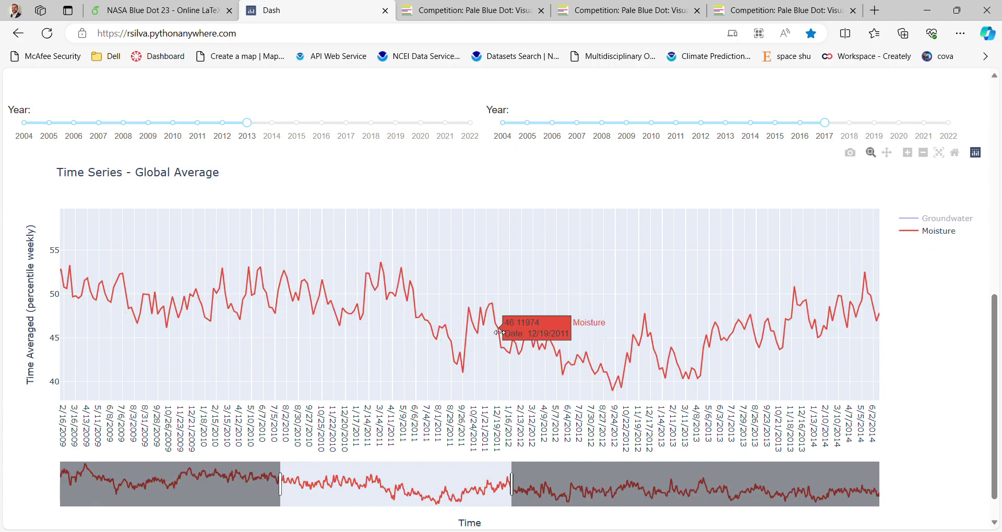
left_click_drag(515, 490, 742, 484)
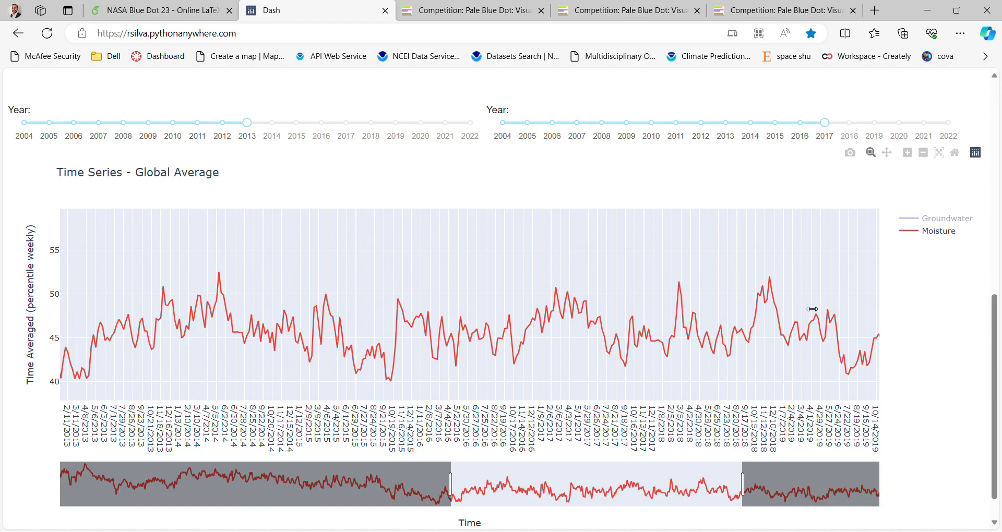
Reset the time series to its full date range and show the Groundwater line again.
left_click(939, 153)
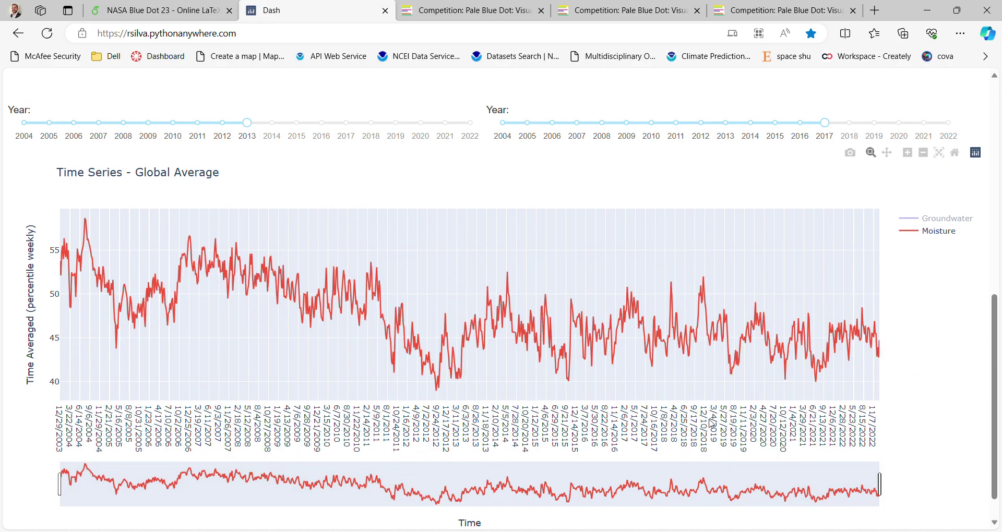
left_click(942, 221)
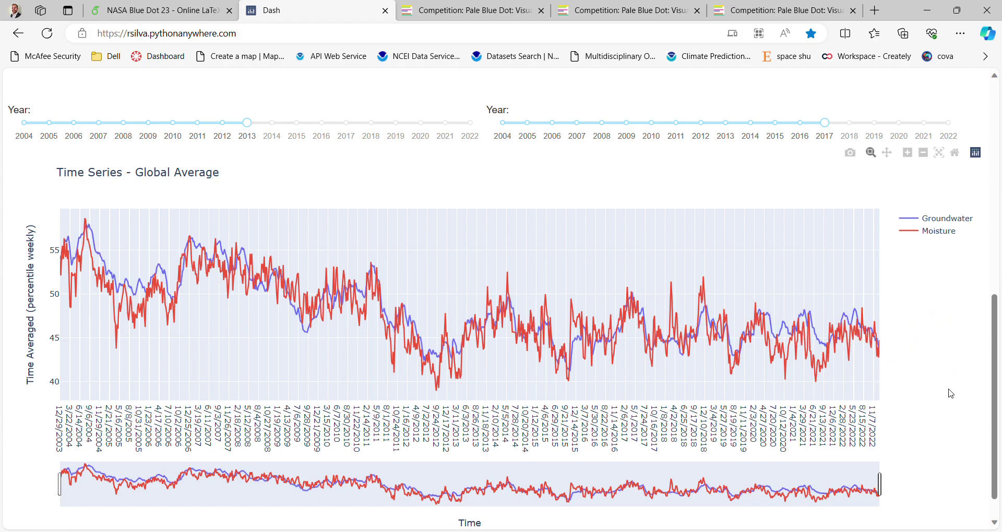
Set the year of both time-averaged maps to 2022.
scroll(955, 320, "up", 2)
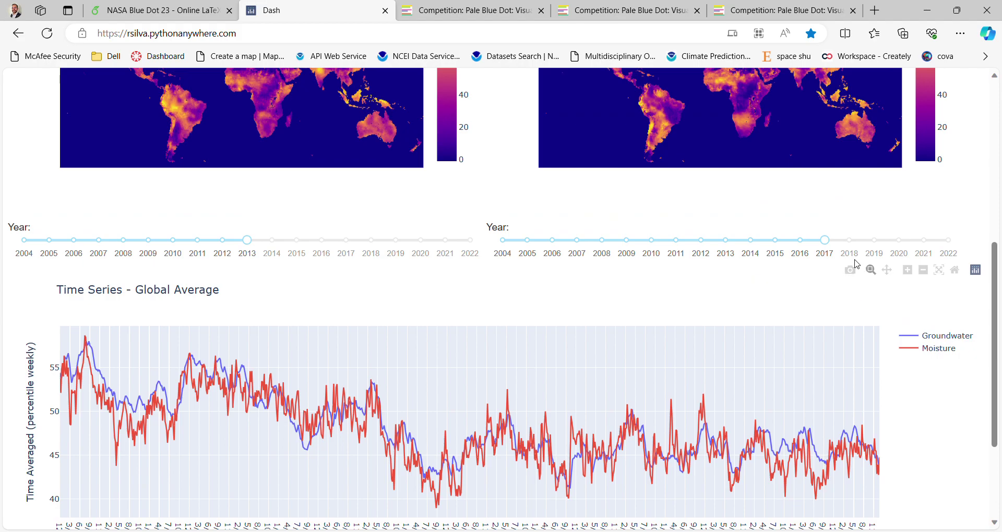
scroll(485, 226, "up", 3)
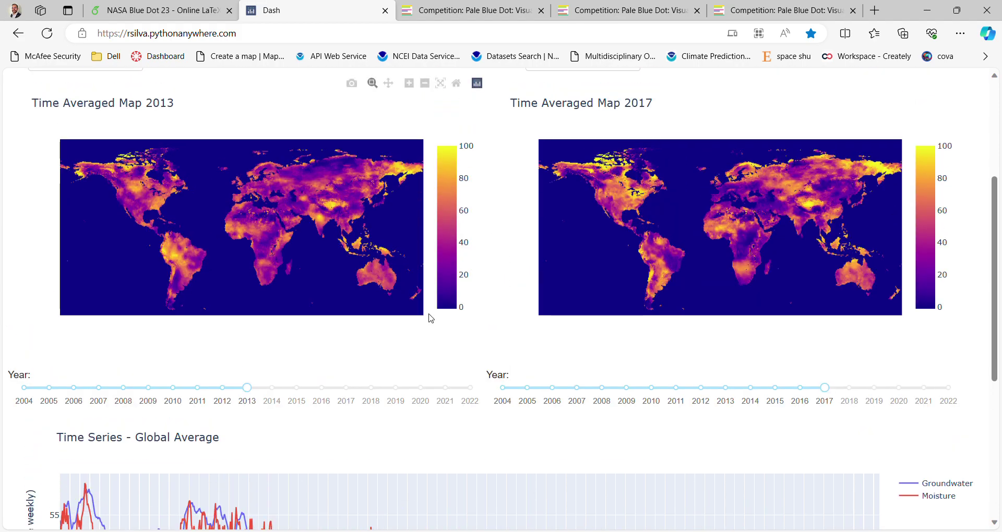
left_click_drag(249, 389, 530, 379)
left_click_drag(828, 393, 948, 390)
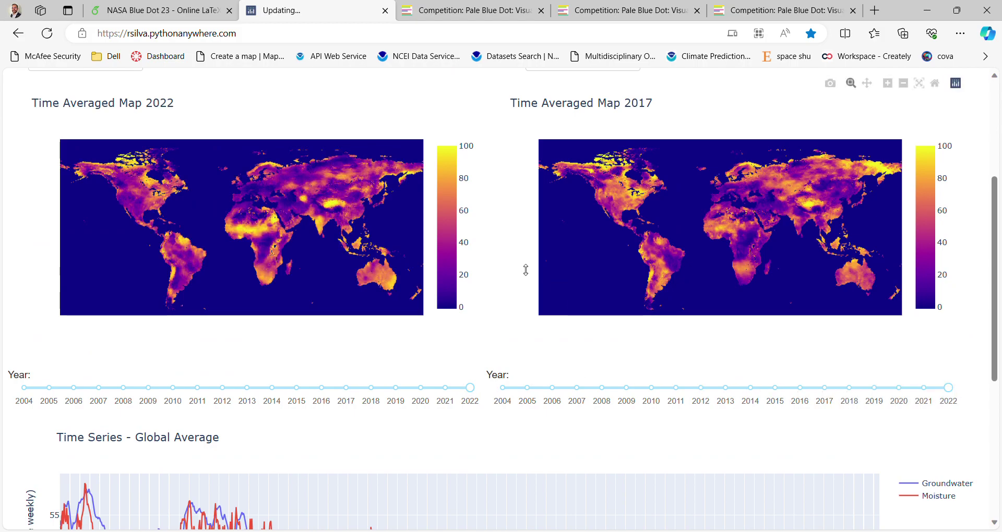
Switch the input data of both 2022 maps to Groundwater.
scroll(526, 270, "up", 1)
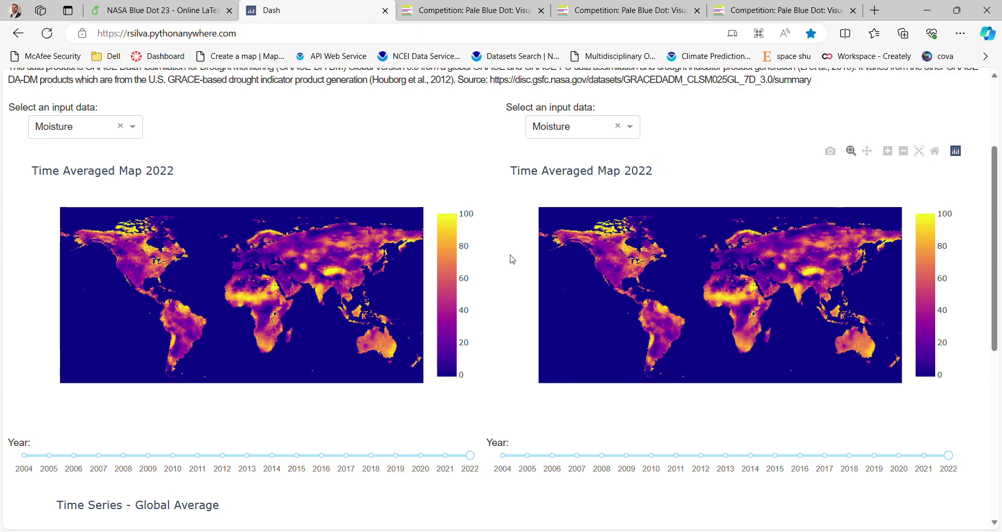
left_click(133, 128)
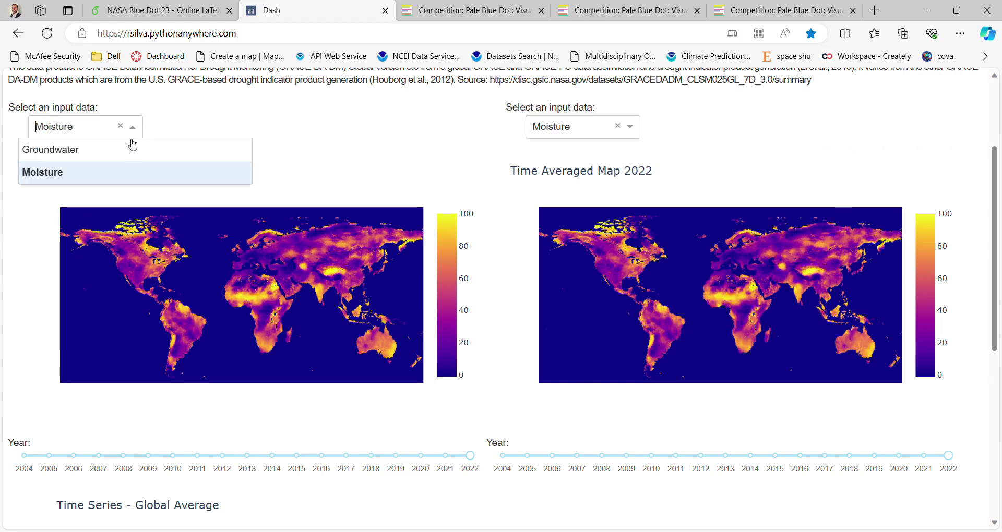
left_click(63, 150)
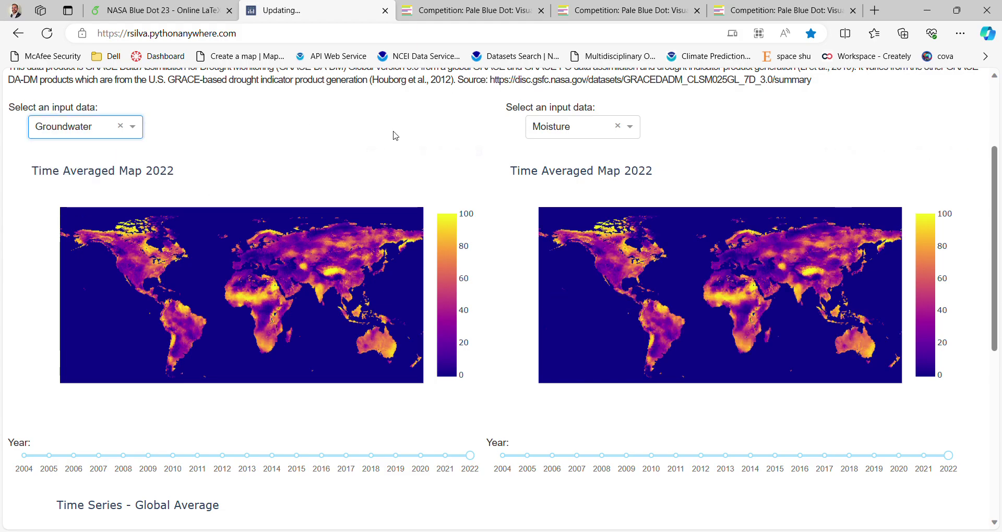
left_click(641, 127)
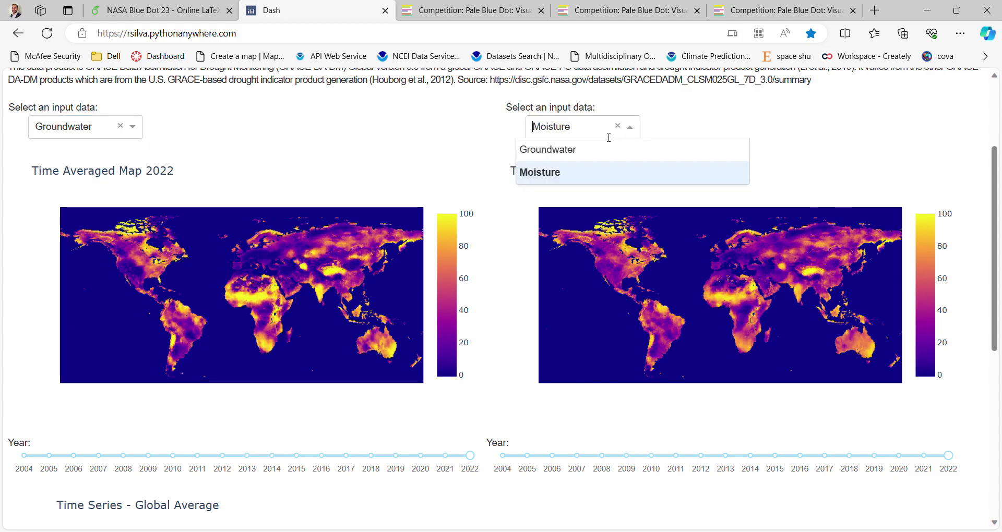
left_click(574, 153)
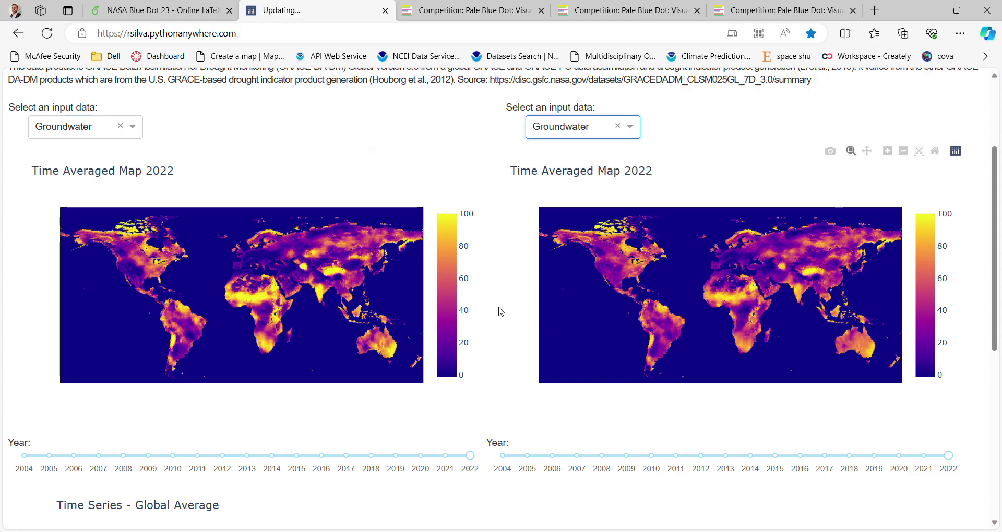
scroll(501, 365, "down", 6)
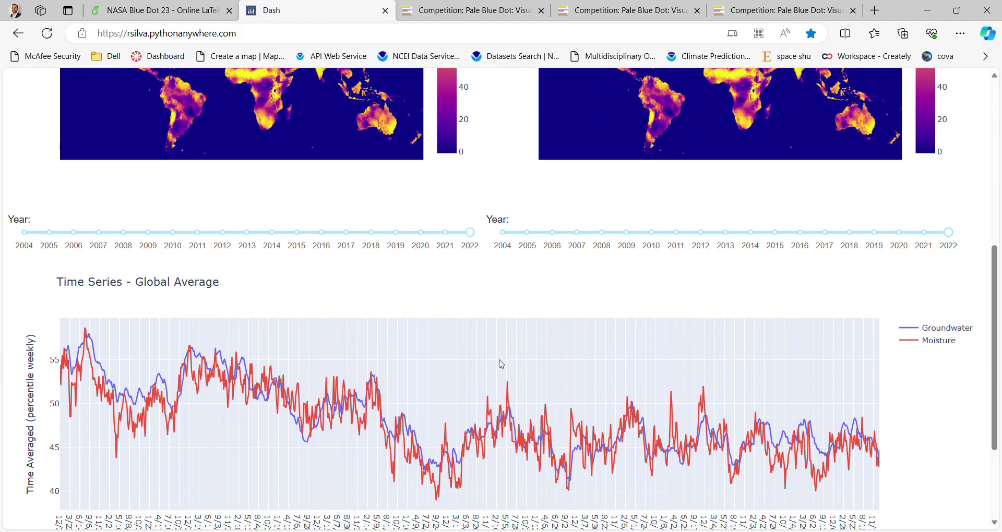
scroll(928, 337, "up", 1)
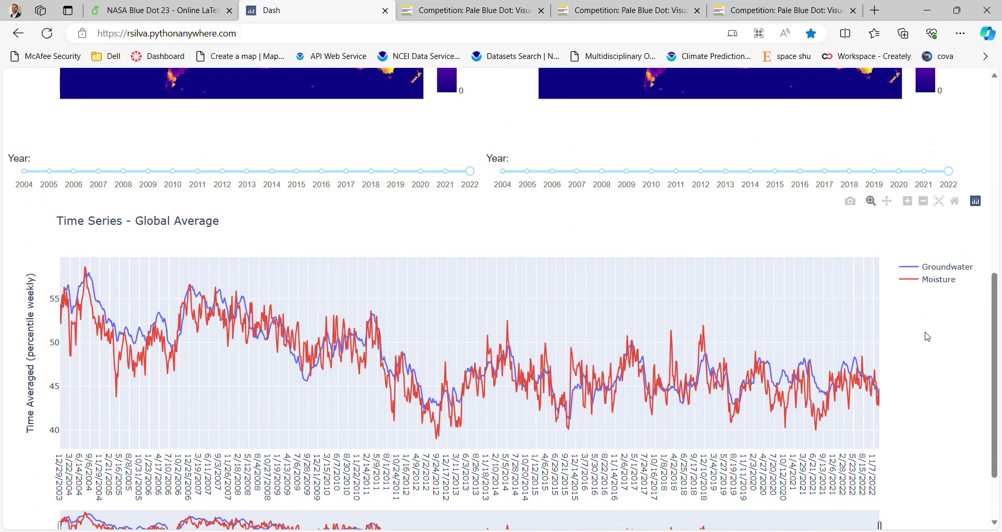
scroll(927, 336, "down", 1)
scroll(928, 337, "up", 3)
scroll(928, 336, "up", 7)
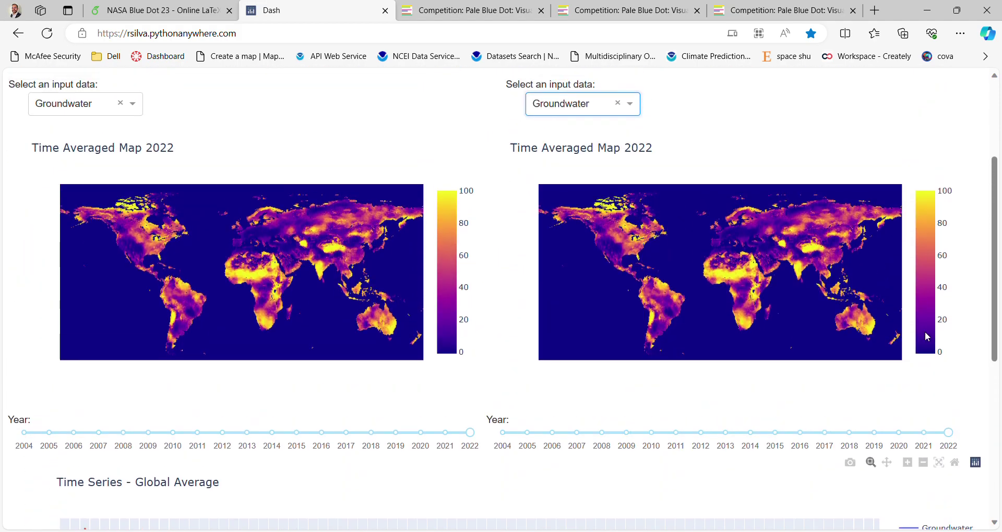